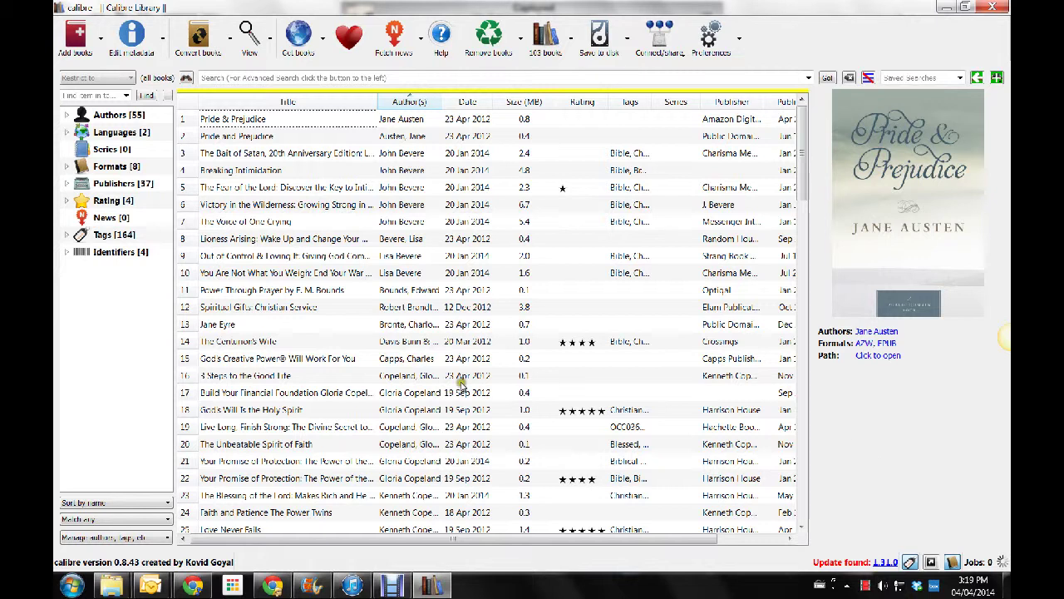
Select Pride & Prejudice, browse its actions menu, and dismiss it without choosing anything.
{"action": "scroll", "coordinate": [464, 384], "scroll_direction": "down", "scroll_amount": 3}
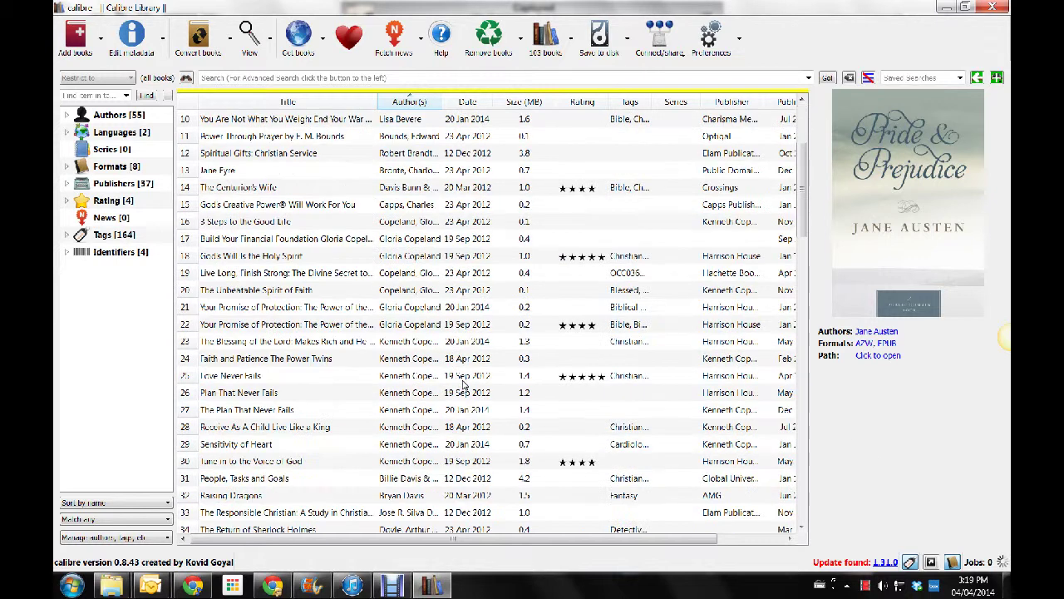
{"action": "scroll", "coordinate": [464, 385], "scroll_direction": "up", "scroll_amount": 3}
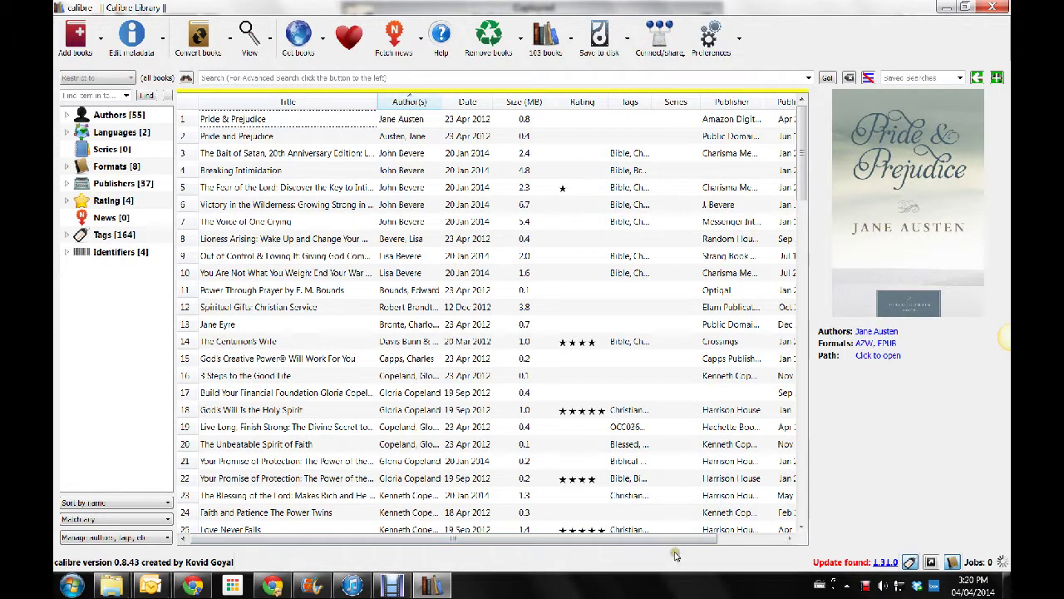
{"action": "left_click", "coordinate": [219, 120]}
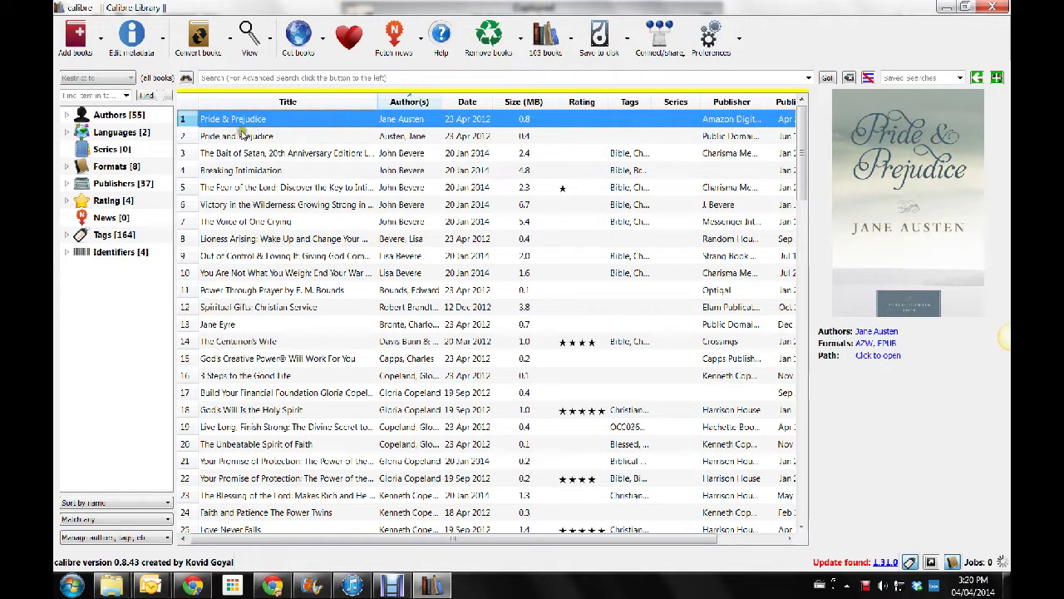
{"action": "right_click", "coordinate": [289, 122]}
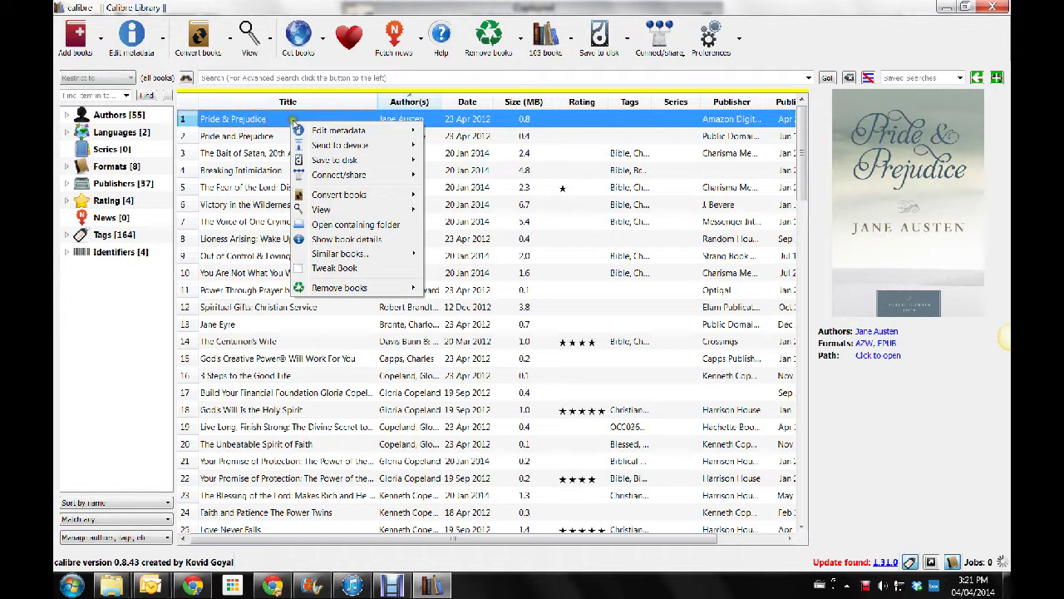
{"action": "mouse_move", "coordinate": [335, 147]}
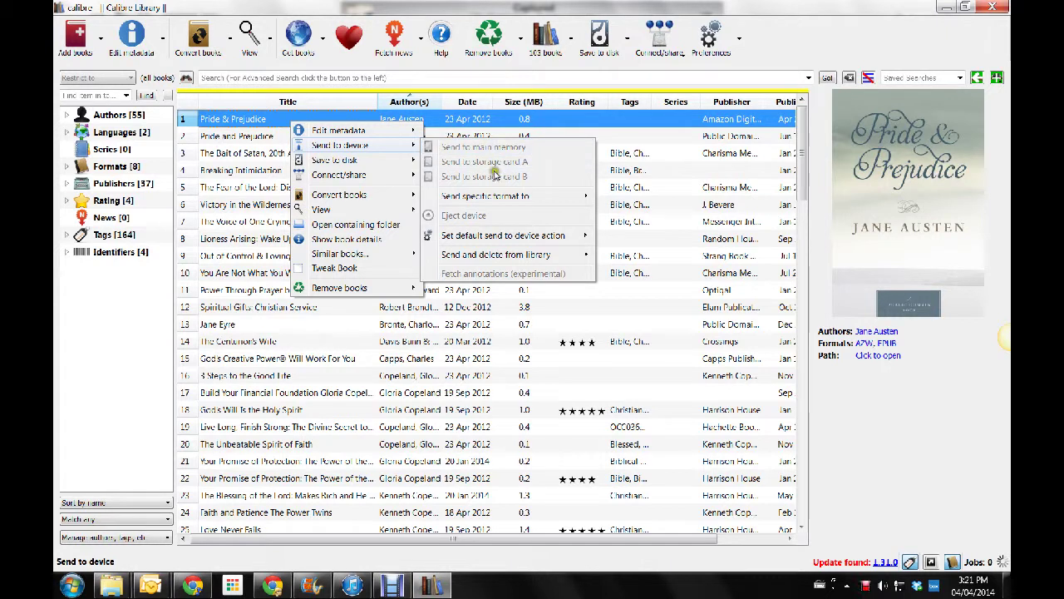
{"action": "mouse_move", "coordinate": [497, 200]}
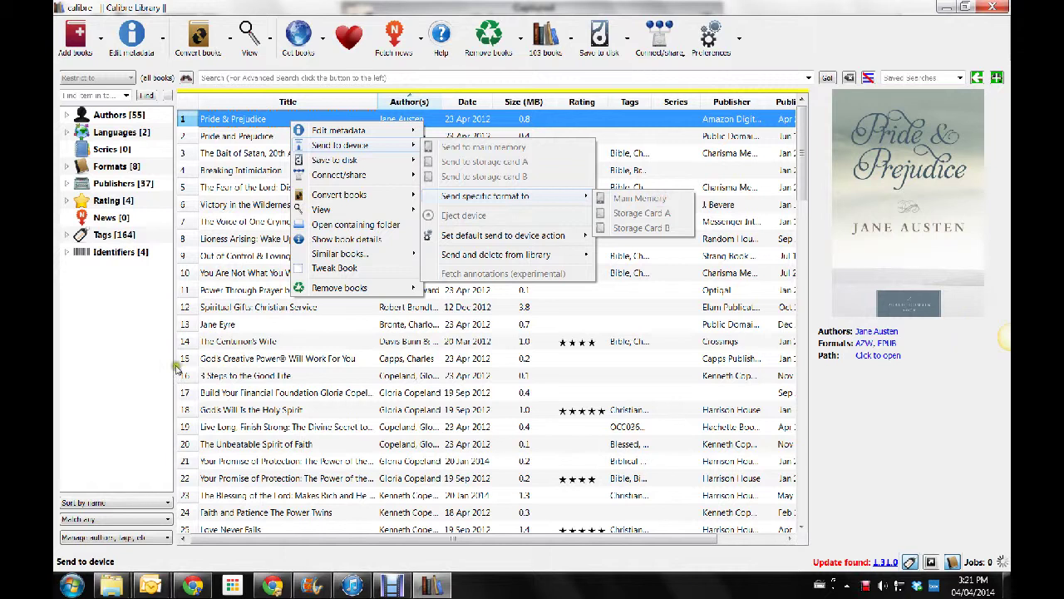
{"action": "left_click", "coordinate": [77, 502]}
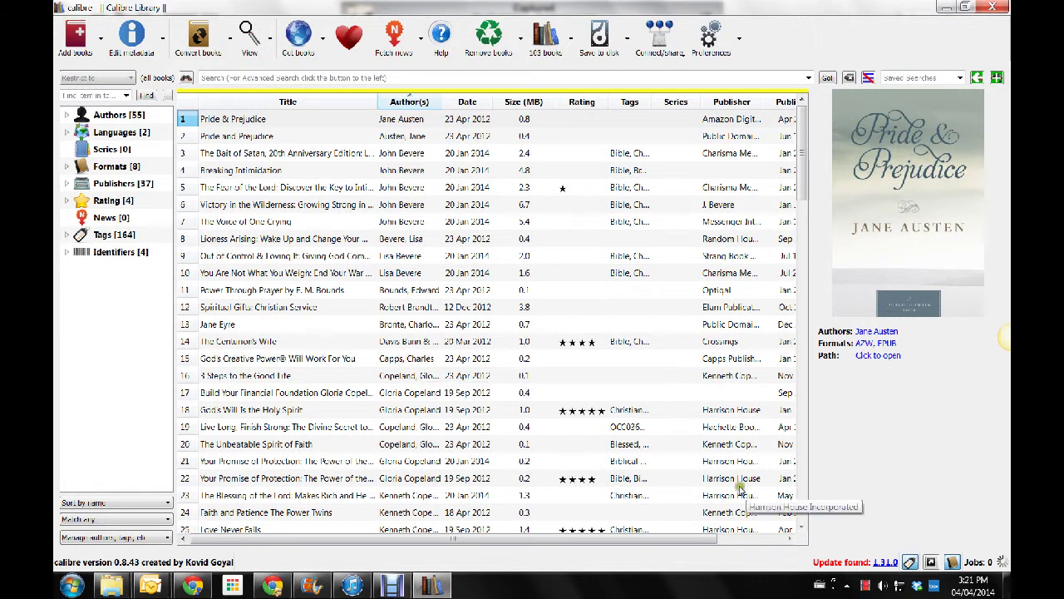
Preview Pride & Prejudice in the e-book viewer with V, close it, and reopen its actions menu.
{"action": "scroll", "coordinate": [298, 349], "scroll_direction": "down", "scroll_amount": 2}
{"action": "key", "text": "Home"}
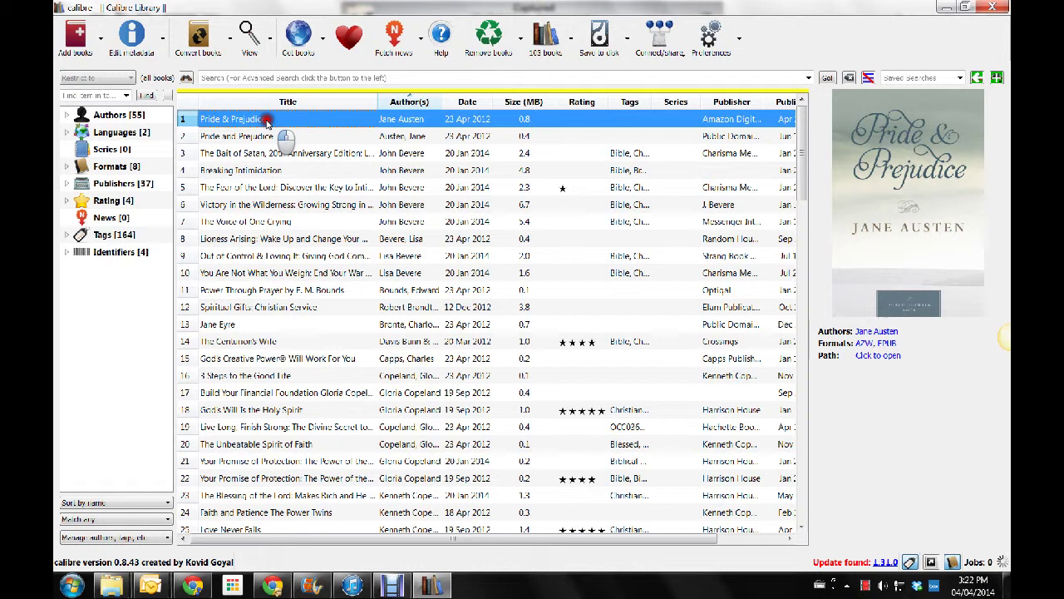
{"action": "key", "text": "v"}
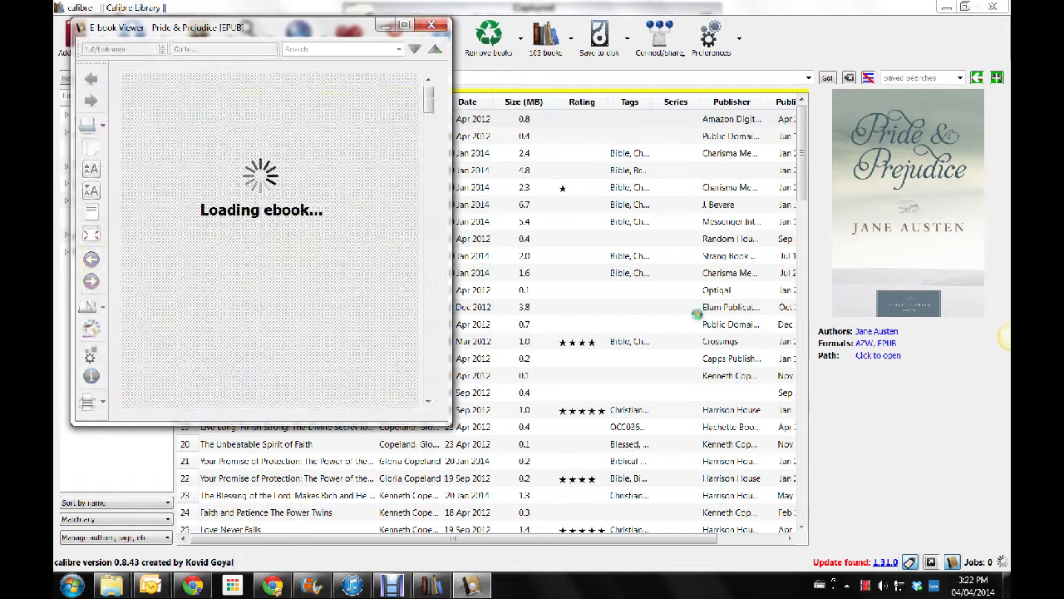
{"action": "left_click", "coordinate": [433, 25]}
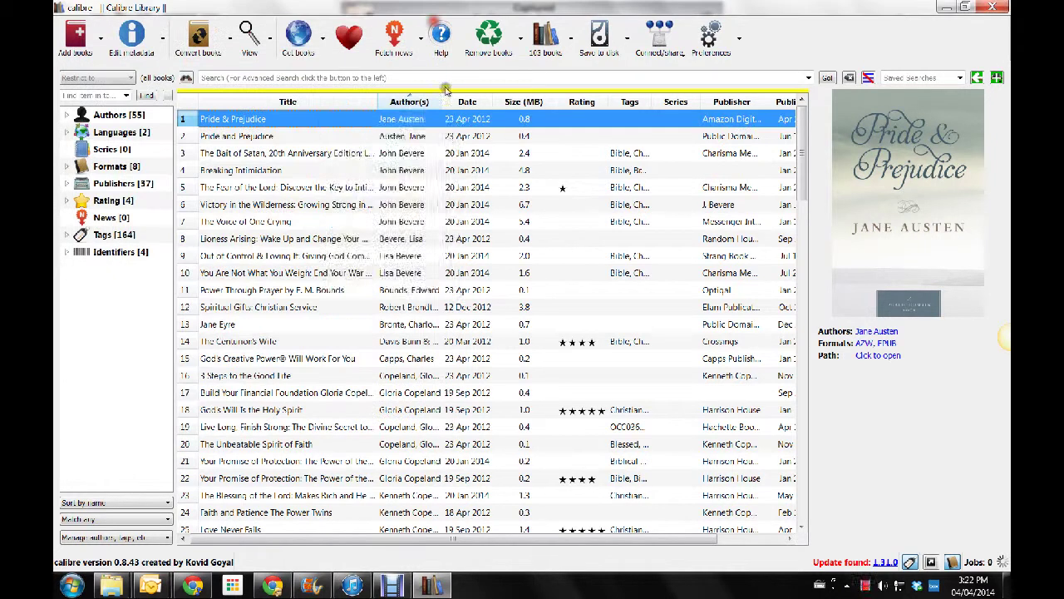
{"action": "right_click", "coordinate": [329, 122]}
{"action": "mouse_move", "coordinate": [360, 133]}
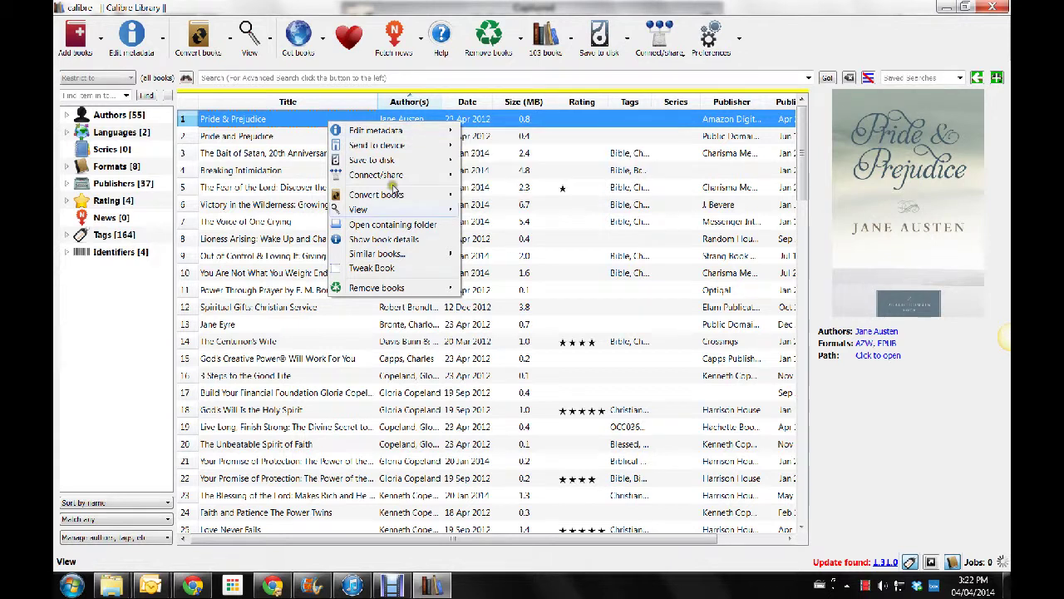
Open Pride & Prejudice's containing folder, check its cover, metadata, AZW and EPUB files, then close it.
{"action": "left_click", "coordinate": [406, 223]}
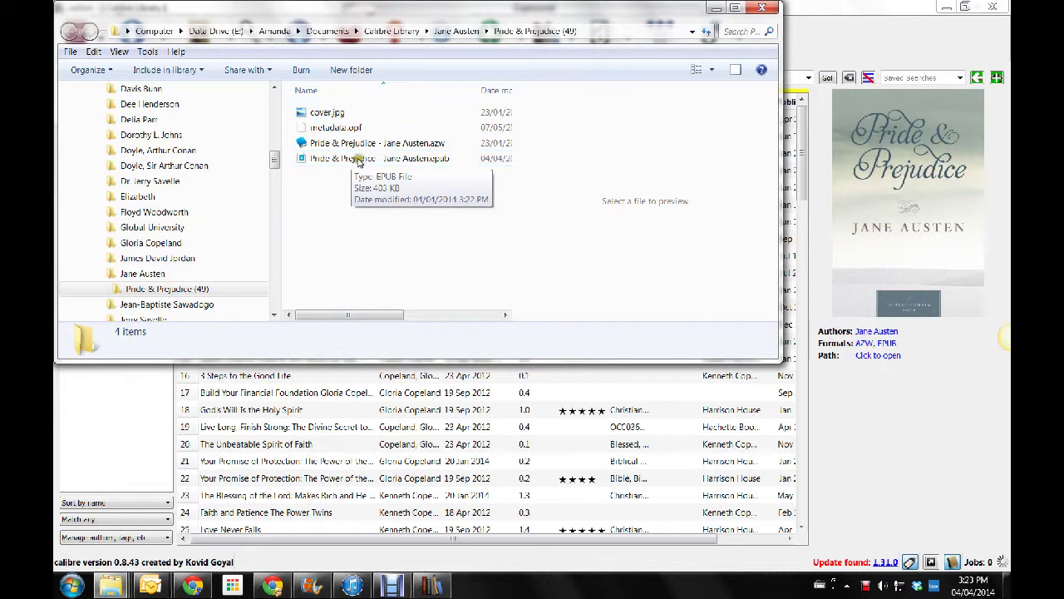
{"action": "left_click", "coordinate": [769, 9]}
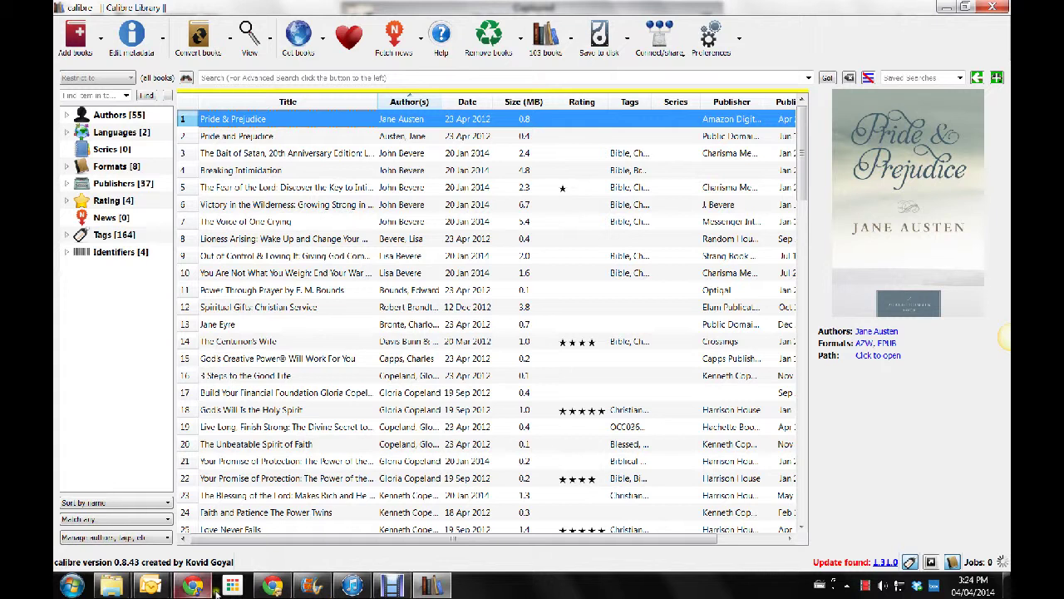
Look over the taskbar window previews before returning to calibre.
{"action": "mouse_move", "coordinate": [263, 590]}
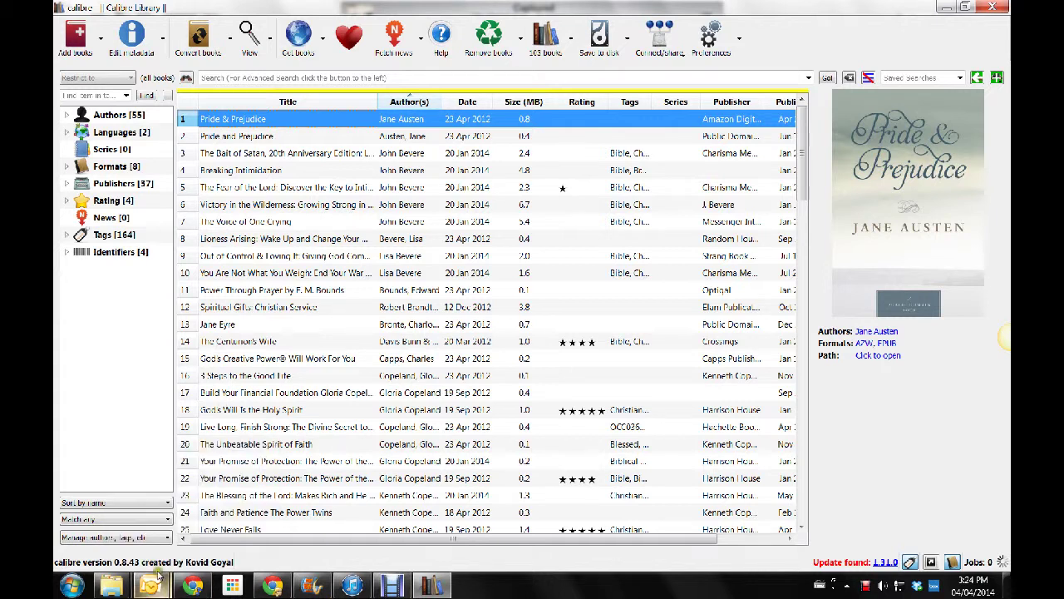
{"action": "mouse_move", "coordinate": [113, 587]}
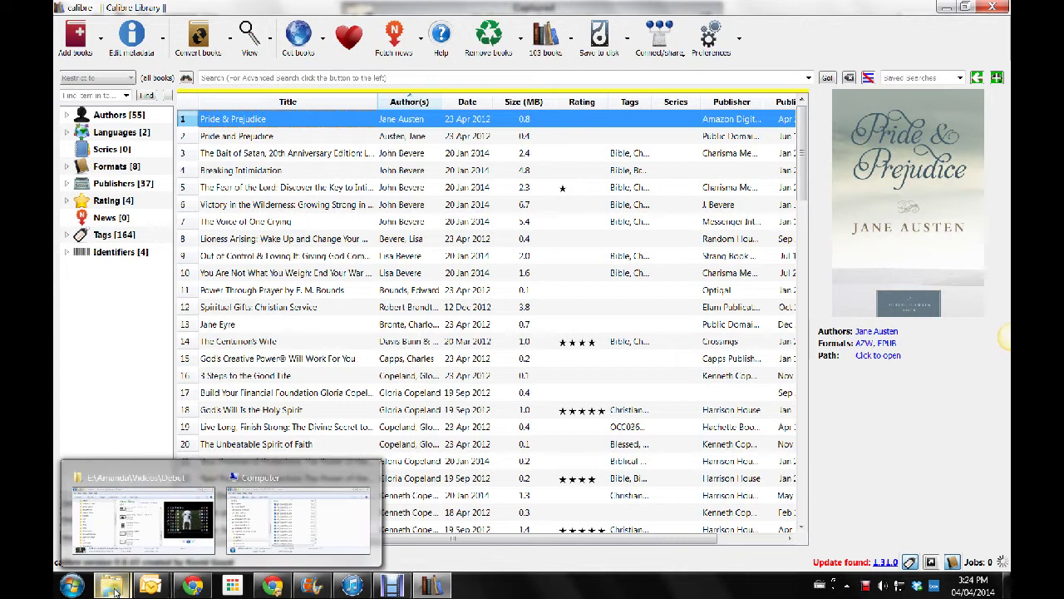
{"action": "mouse_move", "coordinate": [121, 539]}
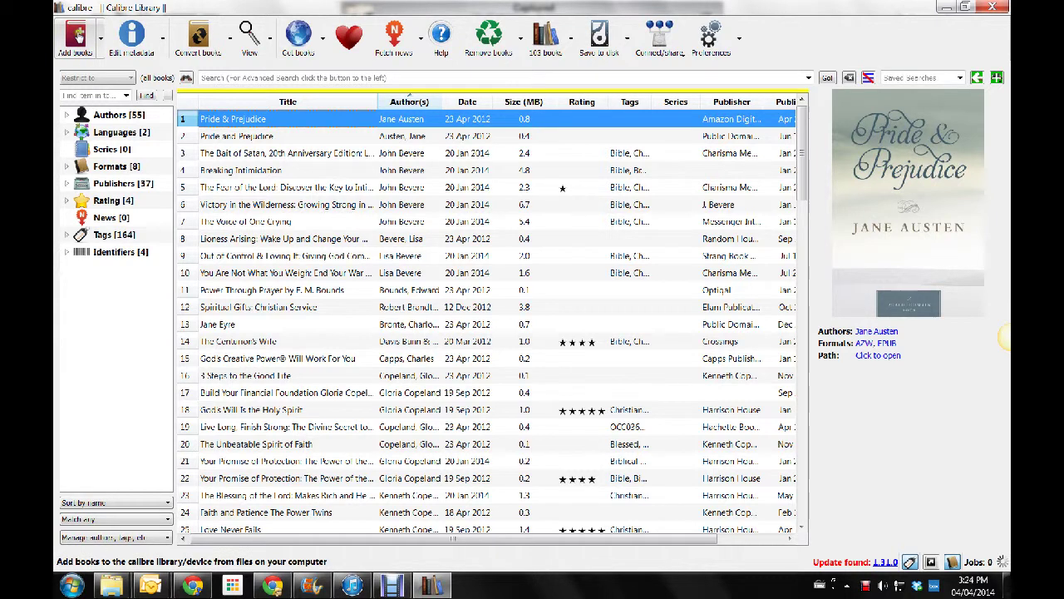
{"action": "left_click", "coordinate": [77, 35]}
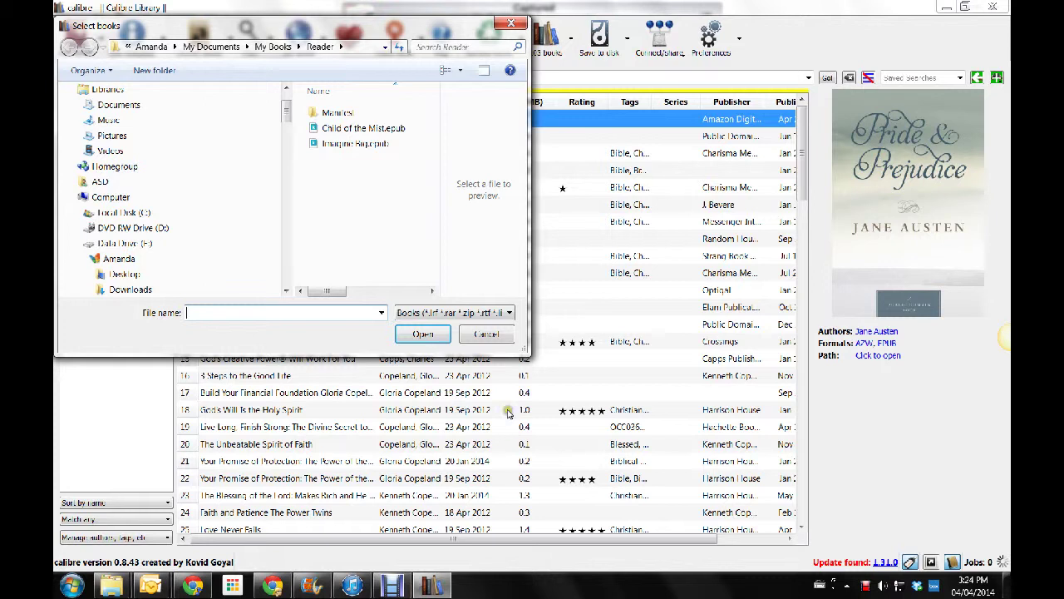
{"action": "left_click", "coordinate": [286, 290]}
{"action": "left_click", "coordinate": [286, 290]}
{"action": "left_click", "coordinate": [286, 291]}
{"action": "left_click", "coordinate": [286, 290]}
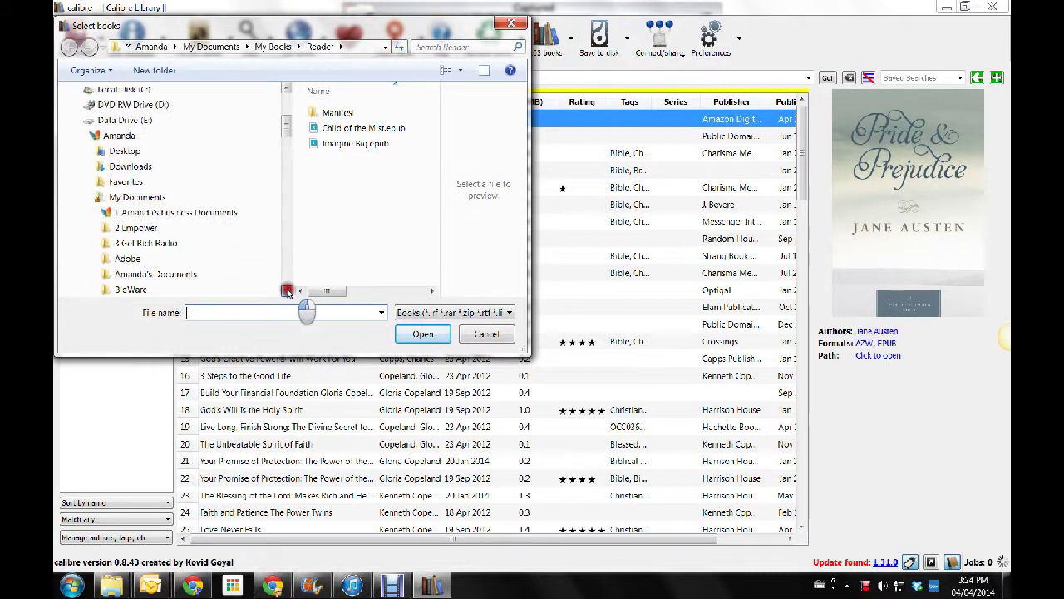
{"action": "left_click", "coordinate": [286, 290]}
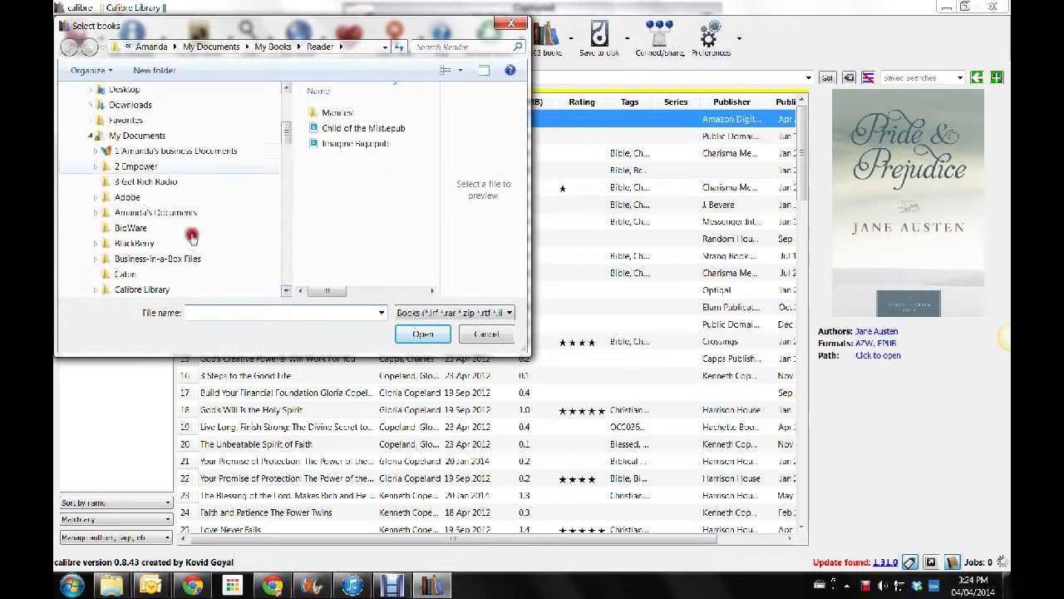
{"action": "left_click", "coordinate": [89, 135]}
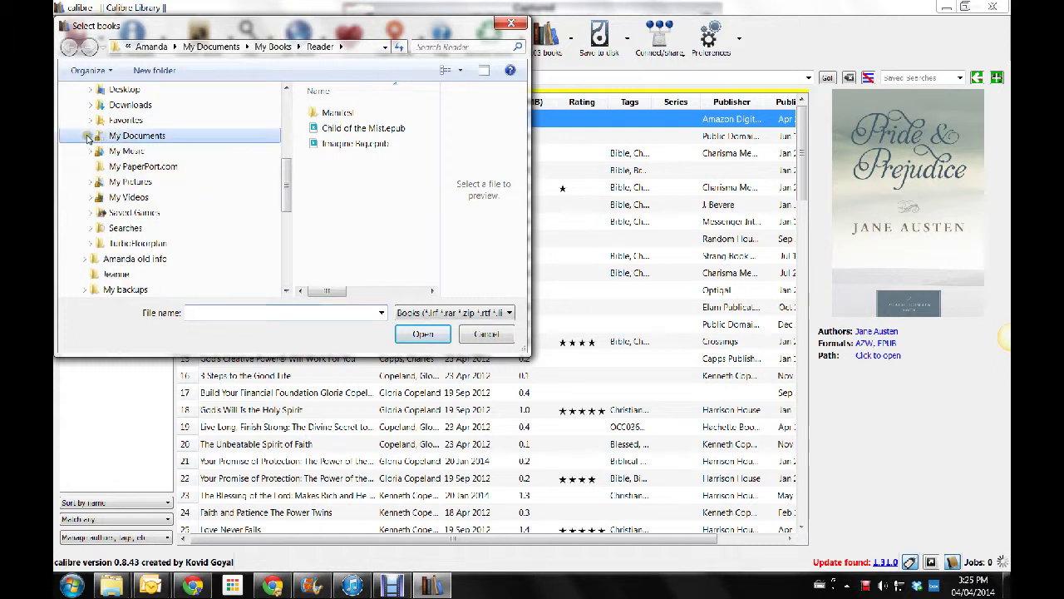
{"action": "left_click", "coordinate": [110, 136]}
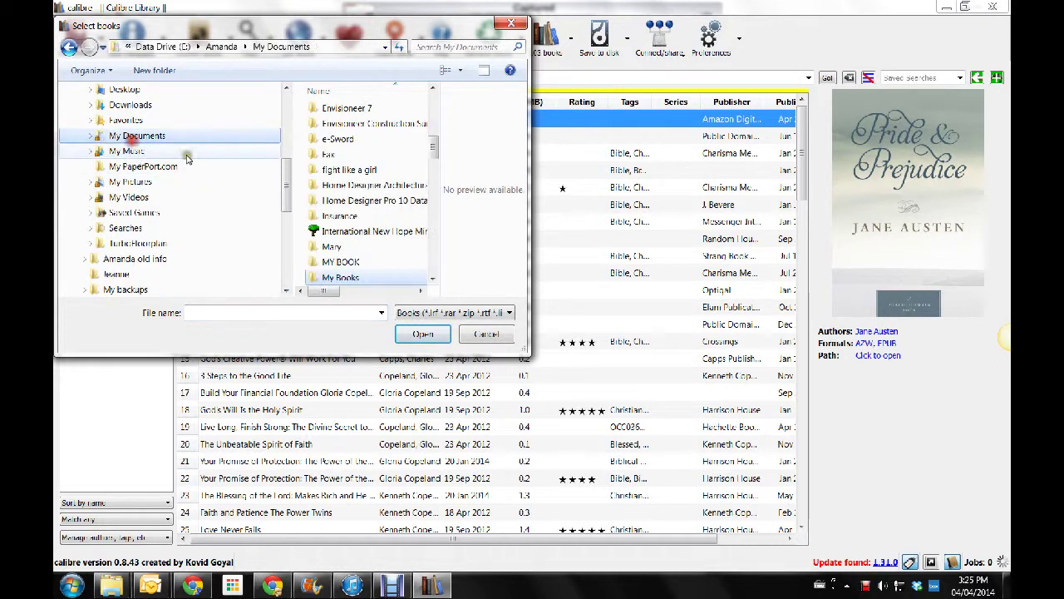
{"action": "left_click", "coordinate": [326, 277]}
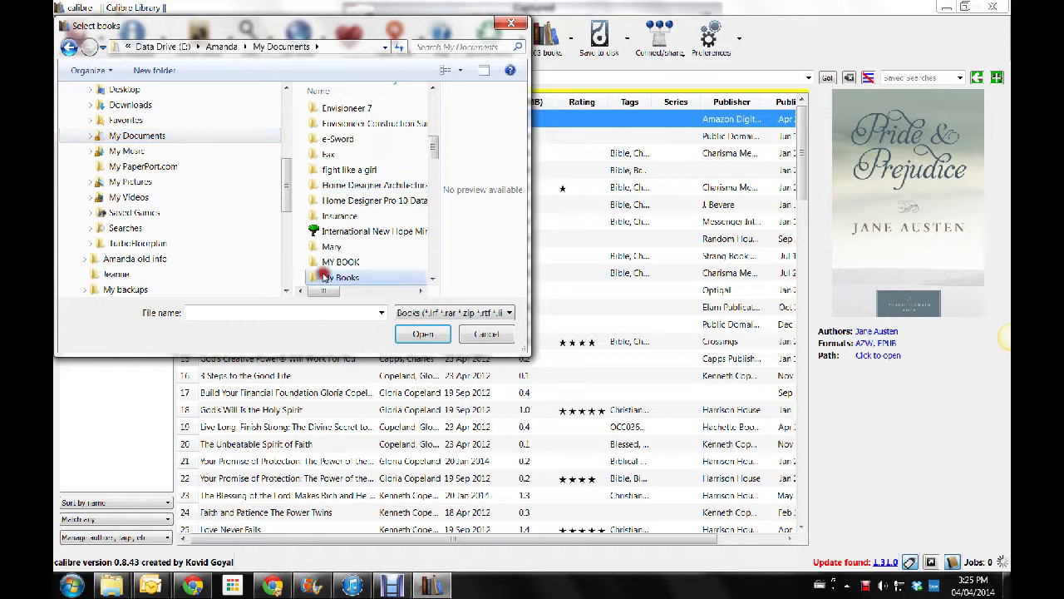
{"action": "double_click", "coordinate": [328, 277]}
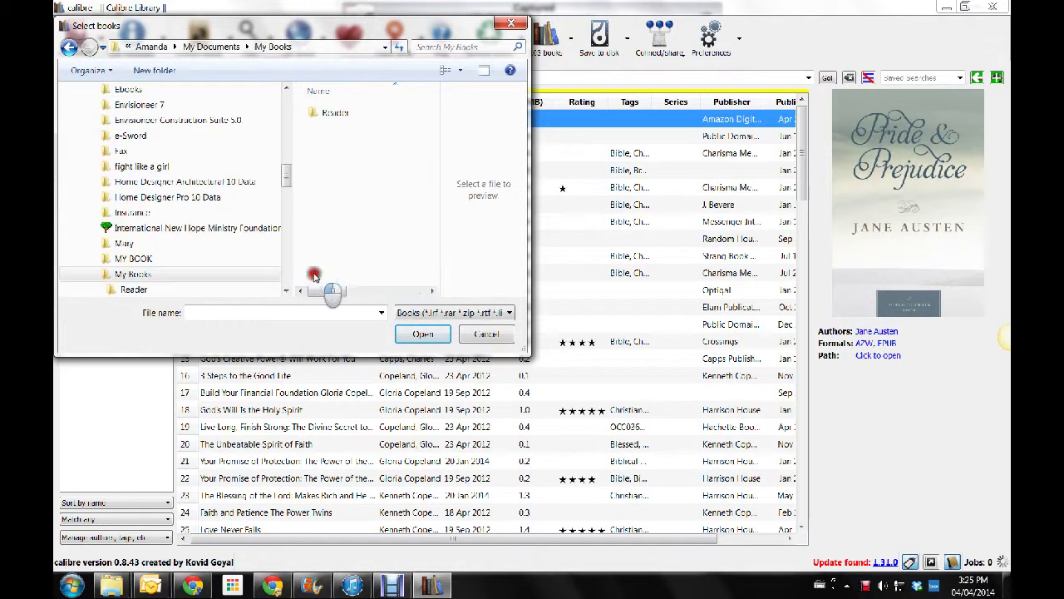
{"action": "double_click", "coordinate": [326, 113]}
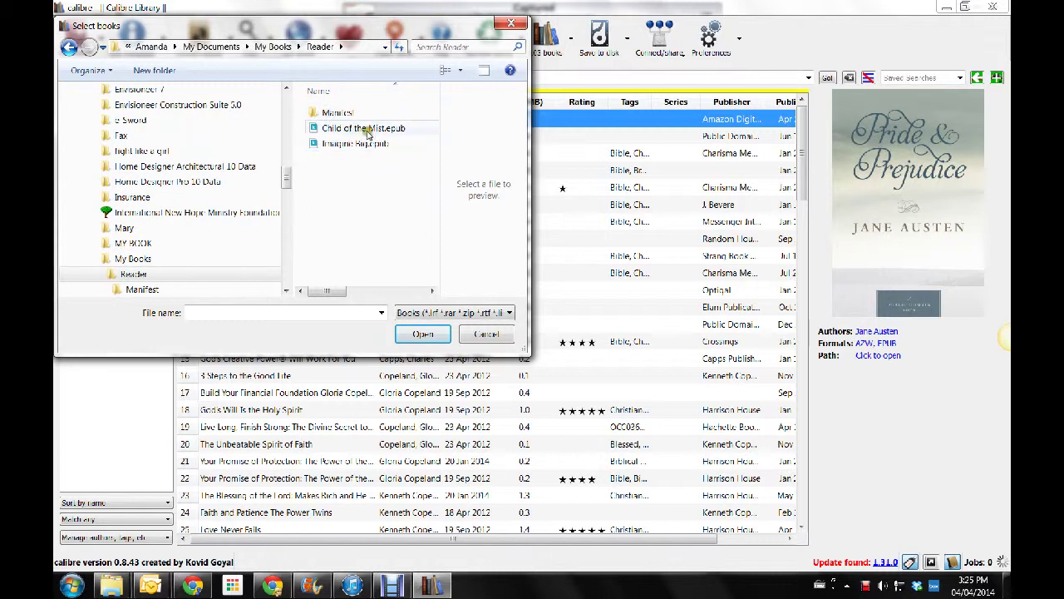
{"action": "left_click_drag", "start_coordinate": [350, 143], "coordinate": [331, 155]}
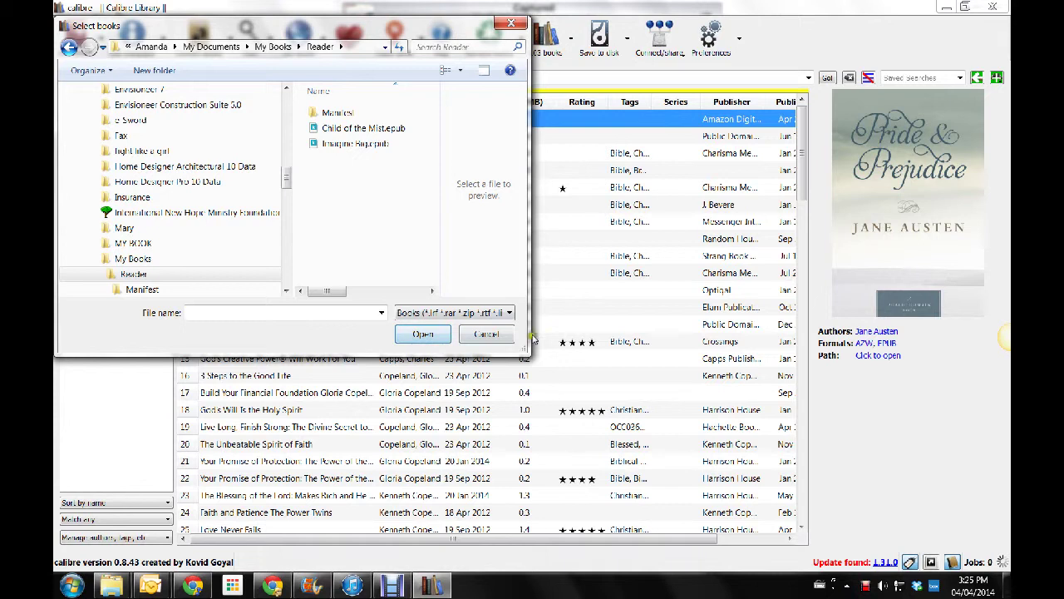
Cancel the Select books dialog, then glance at Pride & Prejudice's menu and the Connect/share options.
{"action": "left_click", "coordinate": [494, 338]}
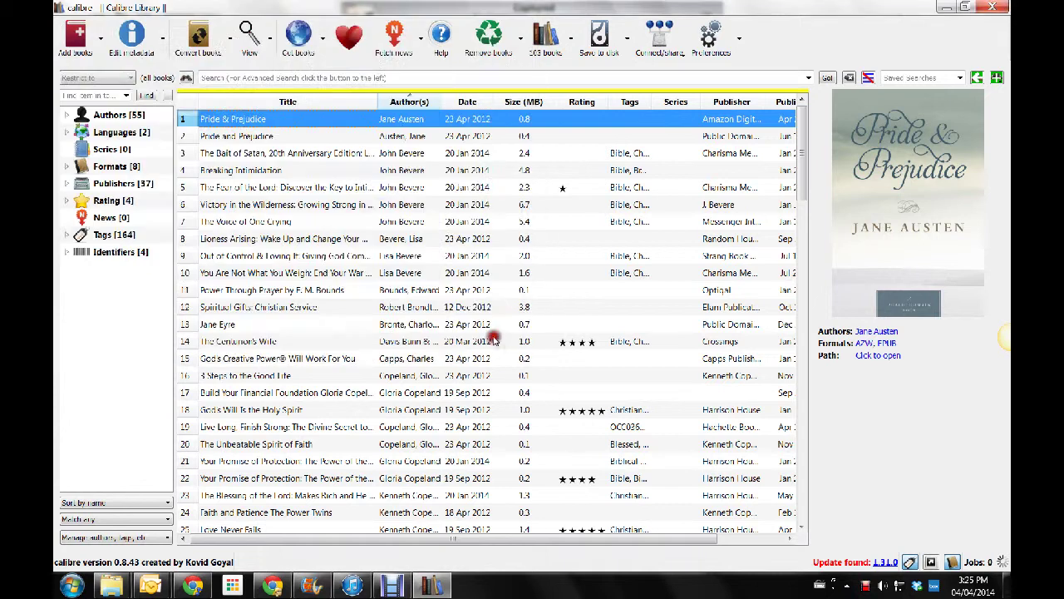
{"action": "right_click", "coordinate": [264, 123]}
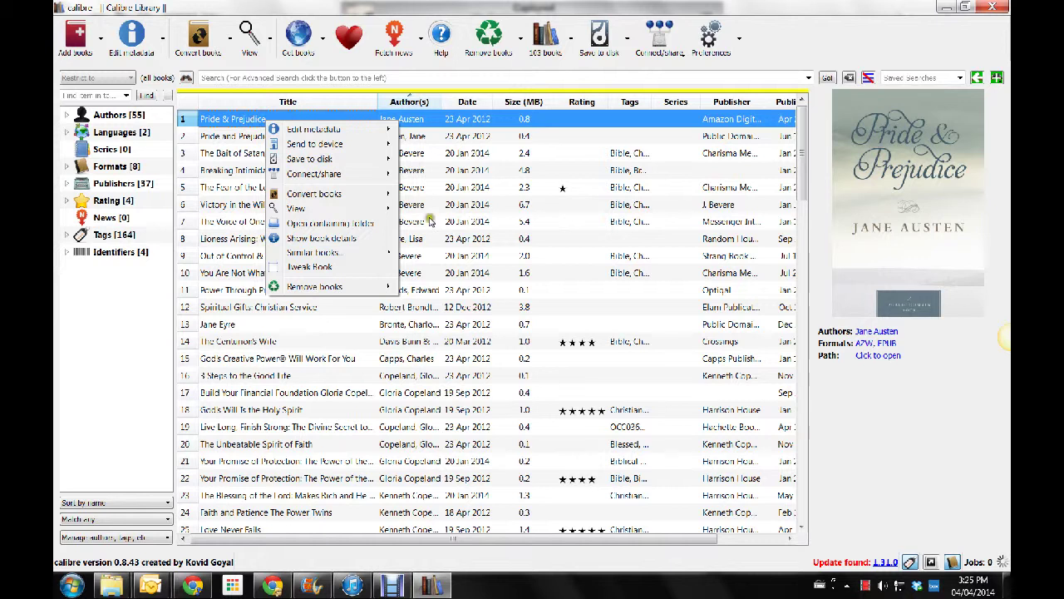
{"action": "left_click", "coordinate": [307, 356]}
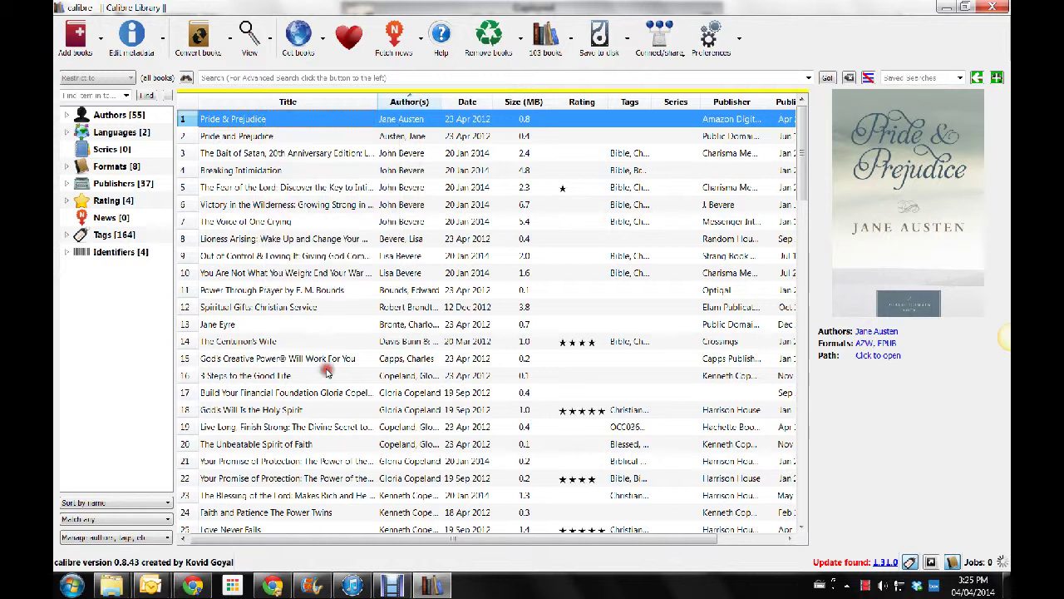
{"action": "left_click", "coordinate": [326, 374]}
{"action": "left_click", "coordinate": [661, 41]}
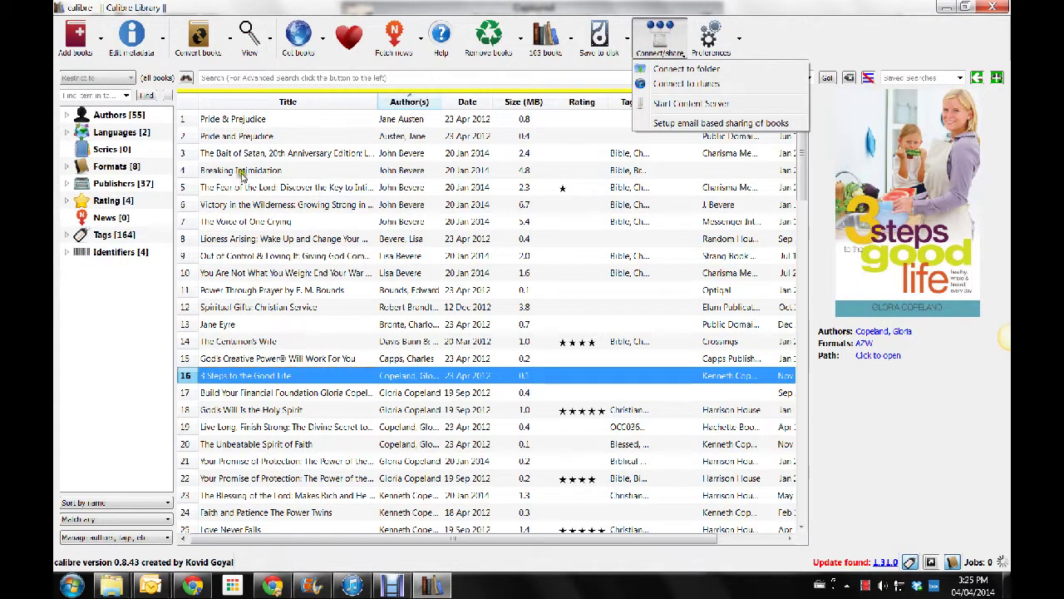
{"action": "left_click", "coordinate": [265, 220]}
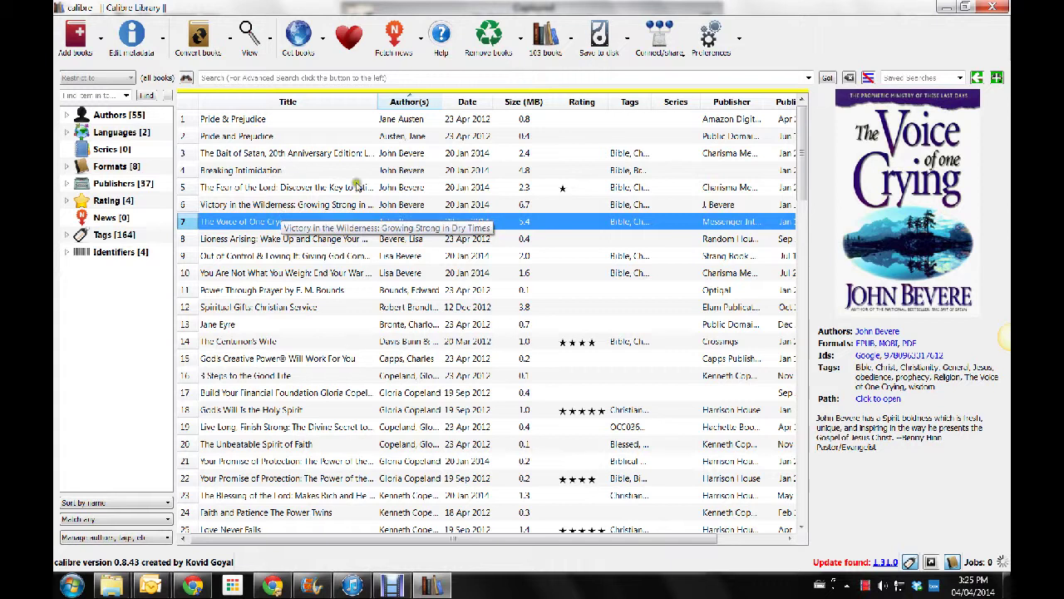
Check The Bait of Satan's actions menu, dismiss it, and select Victory in the Wilderness.
{"action": "left_click", "coordinate": [316, 155]}
{"action": "right_click", "coordinate": [317, 155]}
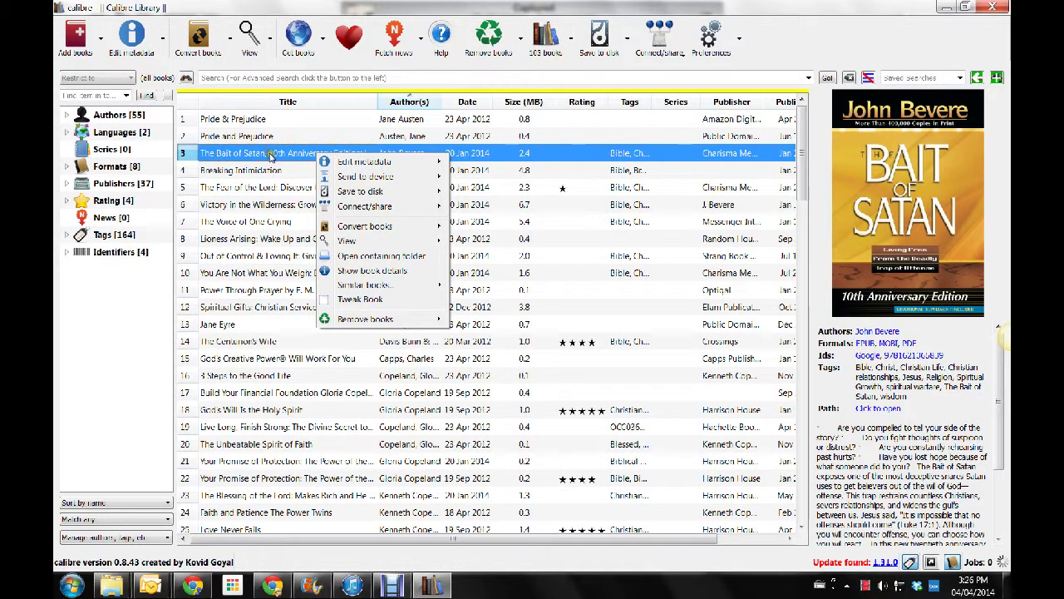
{"action": "key", "text": "Escape"}
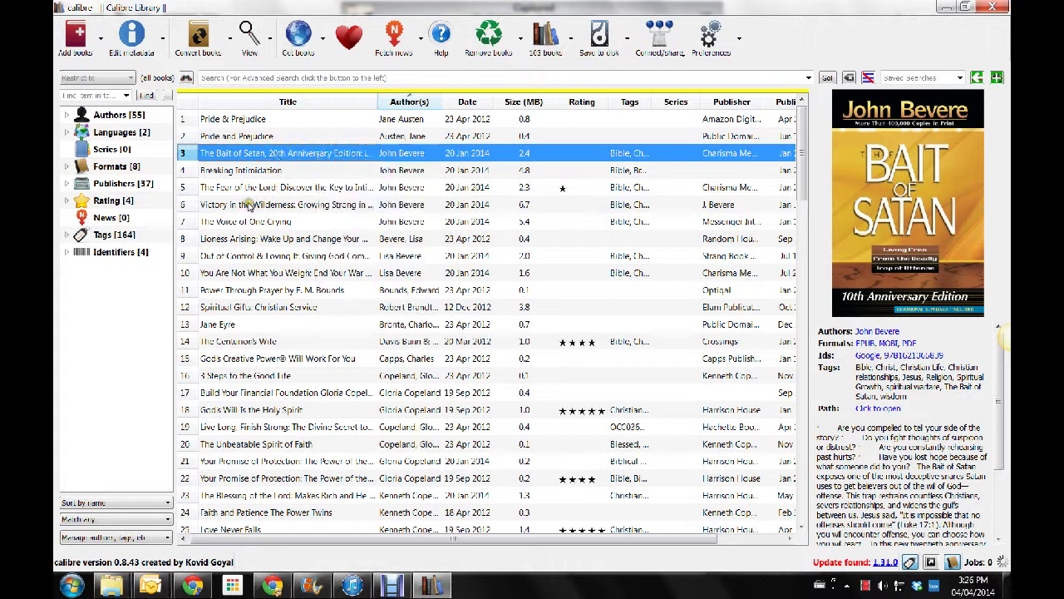
{"action": "left_click", "coordinate": [439, 208]}
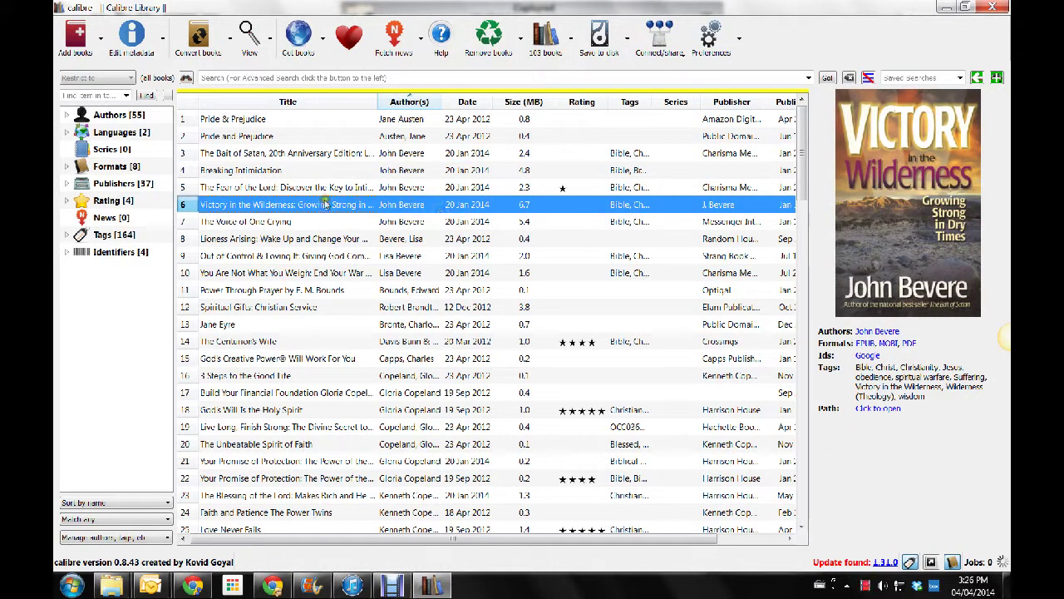
Open Victory in the Wilderness's menu at Send to device > Send specific format to > Main Memory.
{"action": "right_click", "coordinate": [317, 210]}
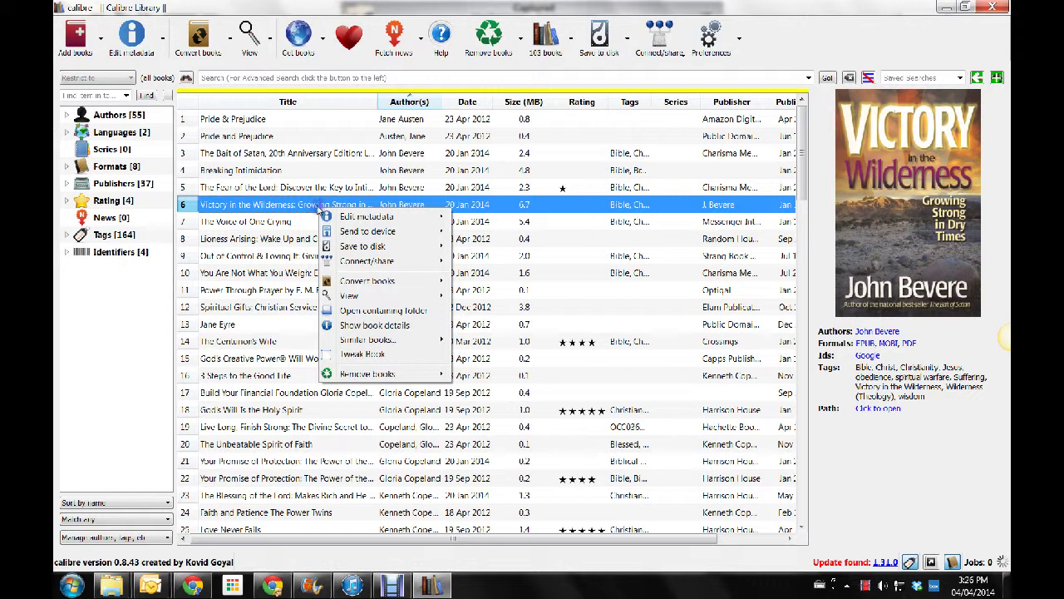
{"action": "mouse_move", "coordinate": [374, 215]}
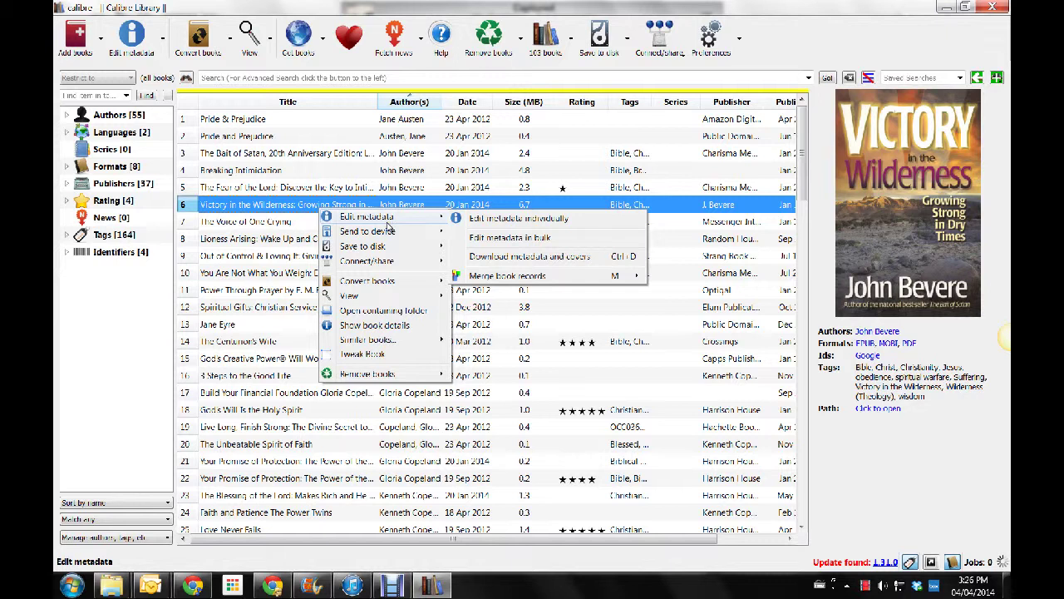
{"action": "mouse_move", "coordinate": [393, 232]}
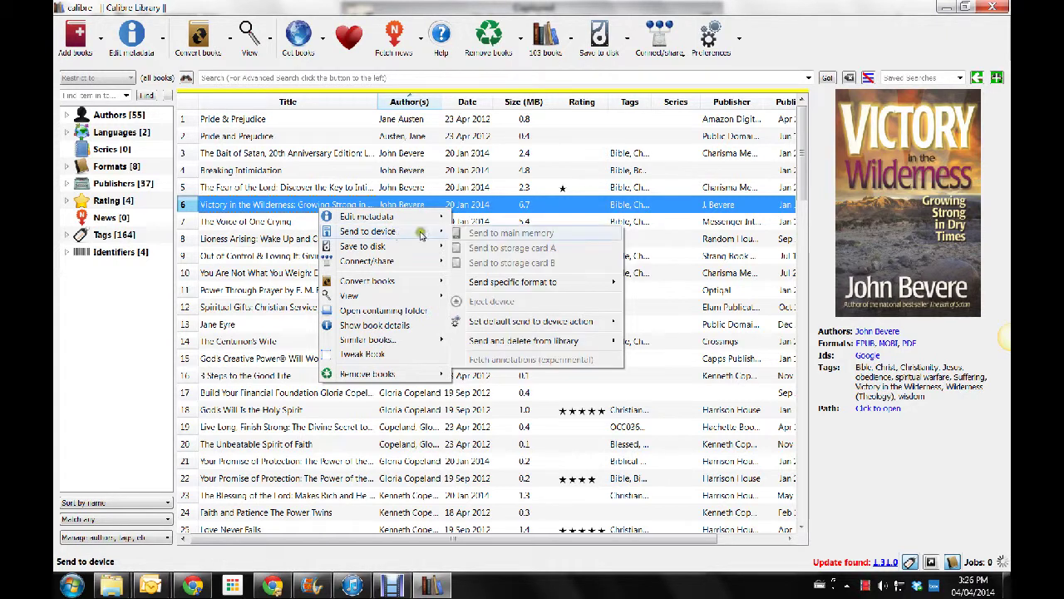
{"action": "mouse_move", "coordinate": [519, 285]}
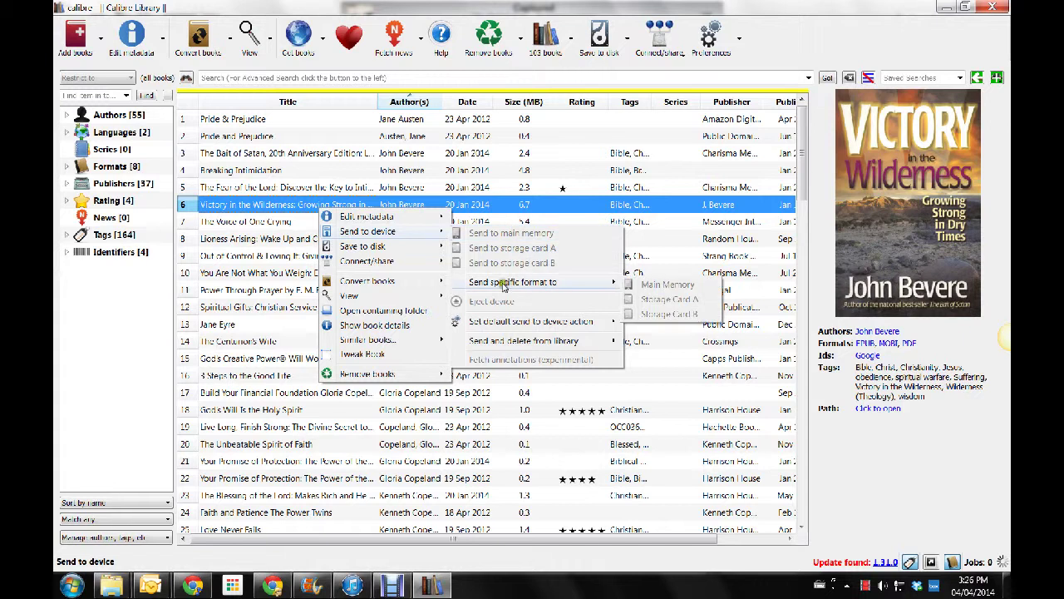